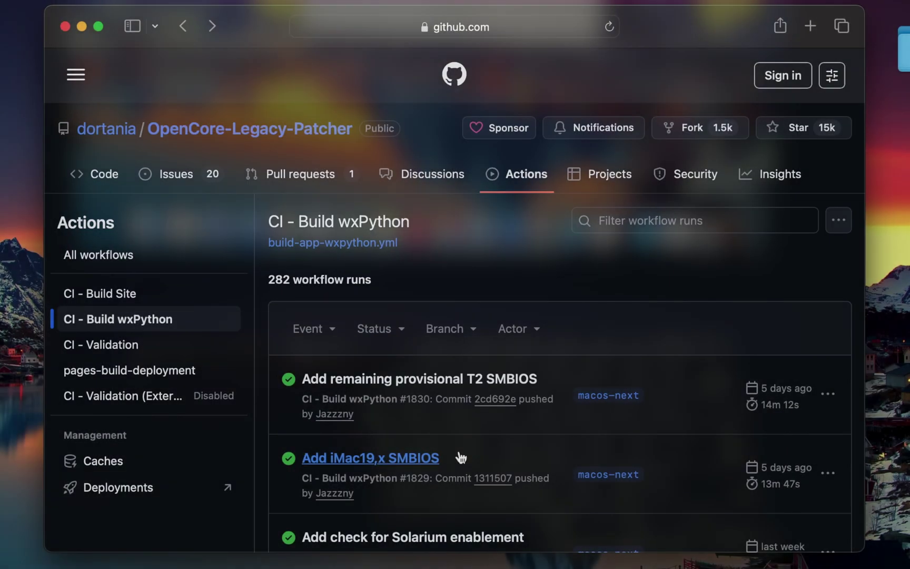
# Examine the list of CI - Build wxPython workflow runs and the commits they were built from
pyautogui.scroll(-3, 461, 458)
pyautogui.scroll(-3, 461, 456)
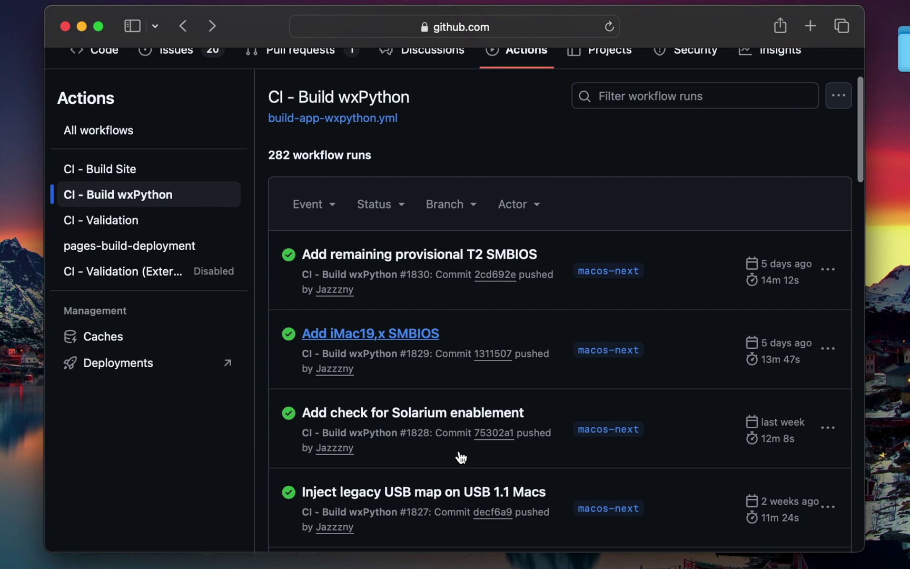
pyautogui.scroll(-3, 459, 454)
pyautogui.scroll(-3, 459, 451)
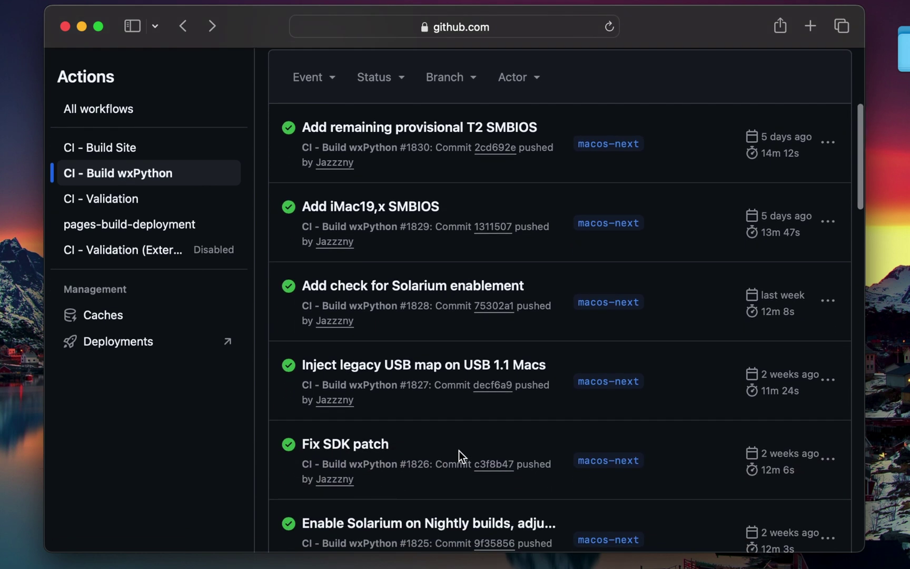
pyautogui.scroll(-6, 459, 450)
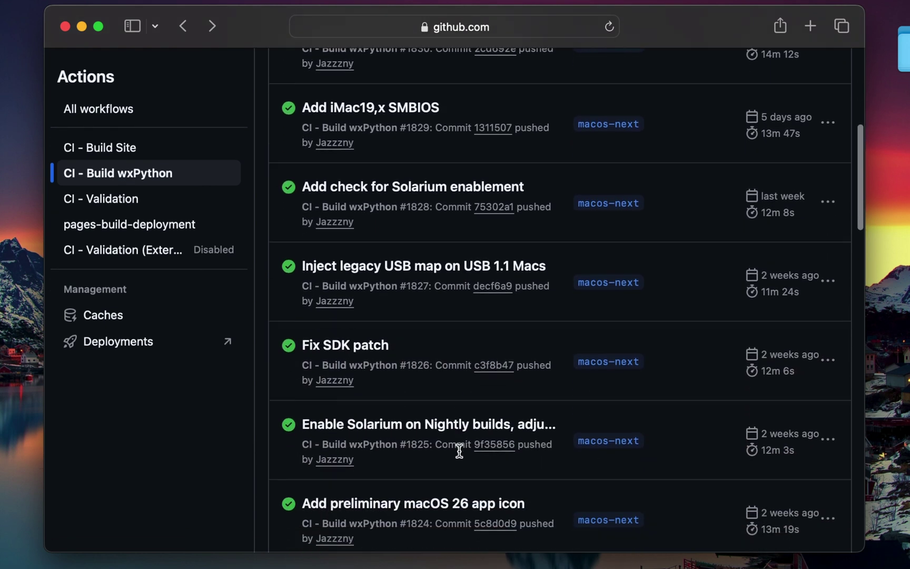
pyautogui.scroll(7, 459, 450)
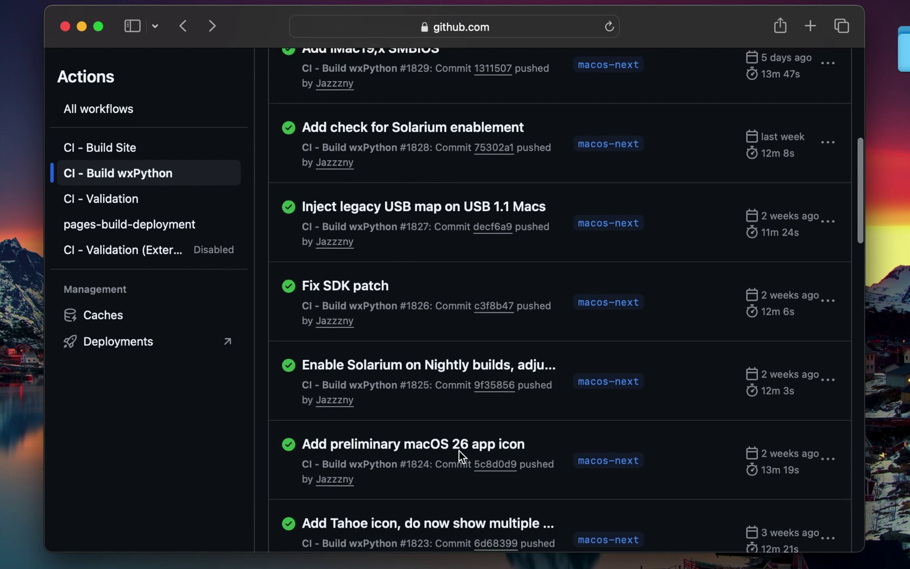
pyautogui.scroll(4, 458, 450)
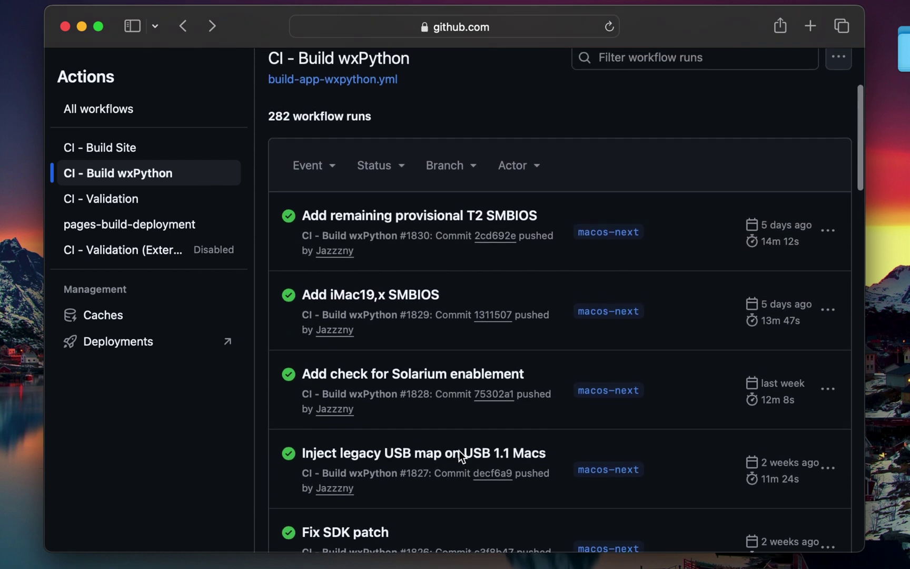
pyautogui.scroll(5, 461, 457)
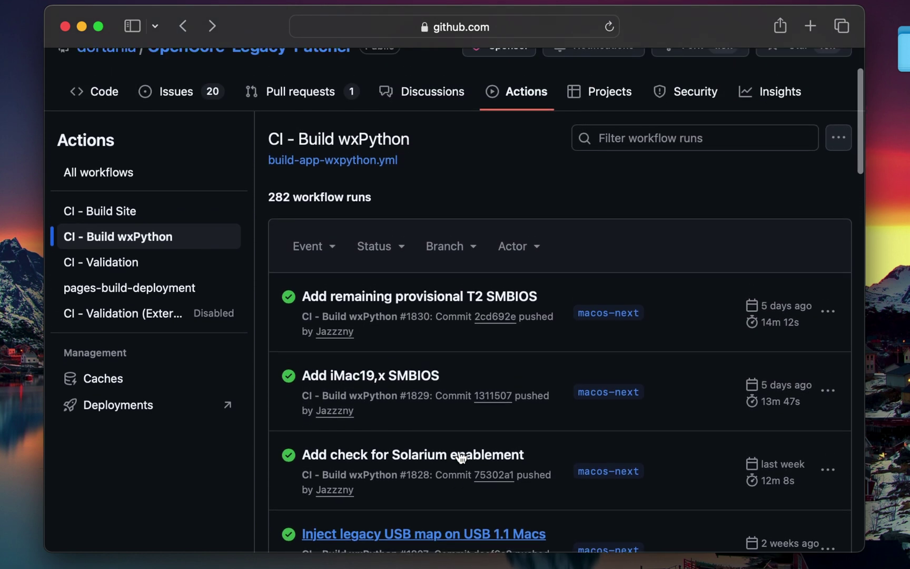
pyautogui.scroll(1, 460, 456)
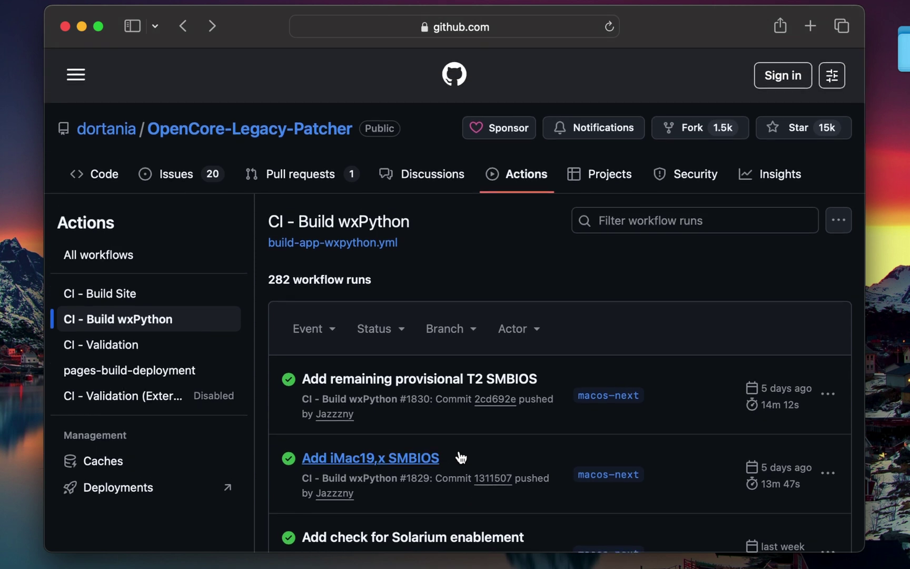
# Open the "Add remaining provisional T2 SMBIOS" workflow run and look through its summary page
pyautogui.click(424, 379)
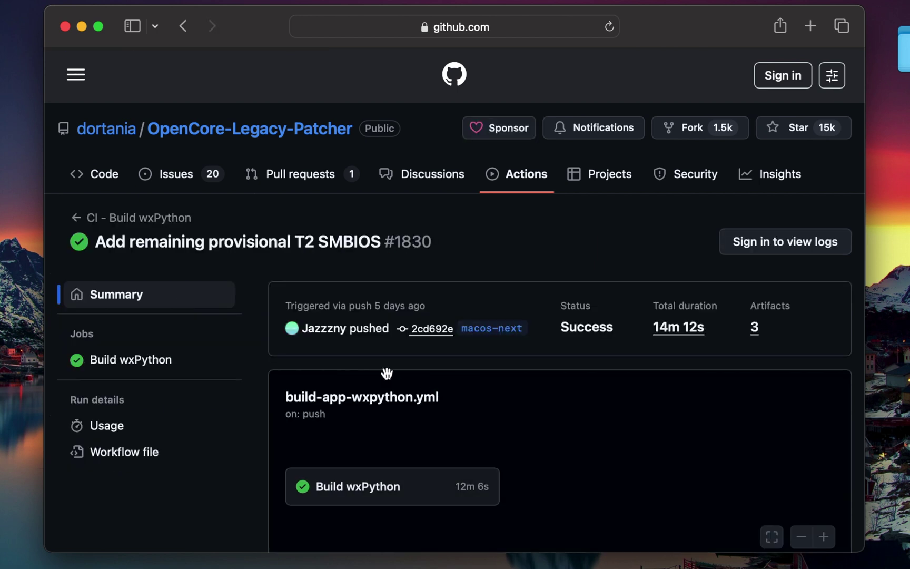
pyautogui.scroll(-10, 252, 471)
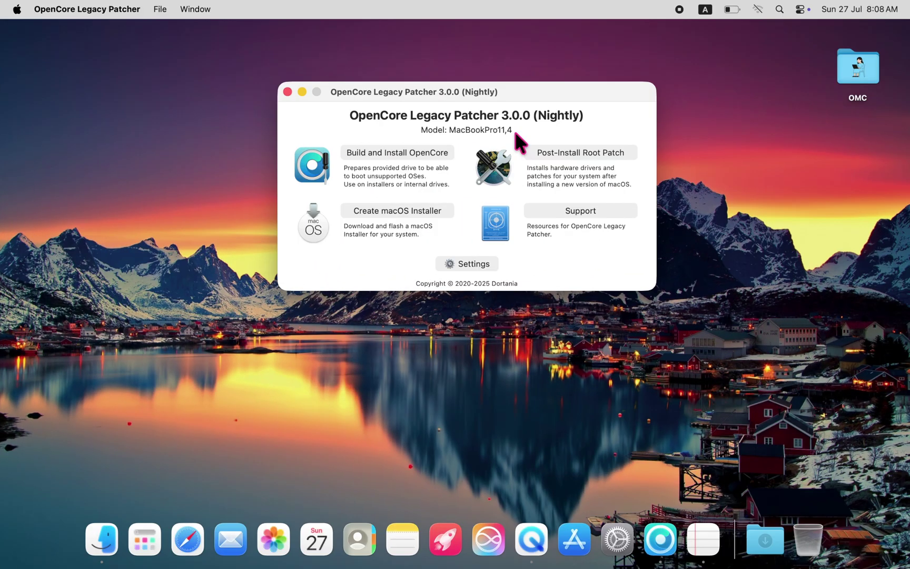
# View the Mac's hardware and macOS version details in About This Mac and close the window
pyautogui.click(17, 9)
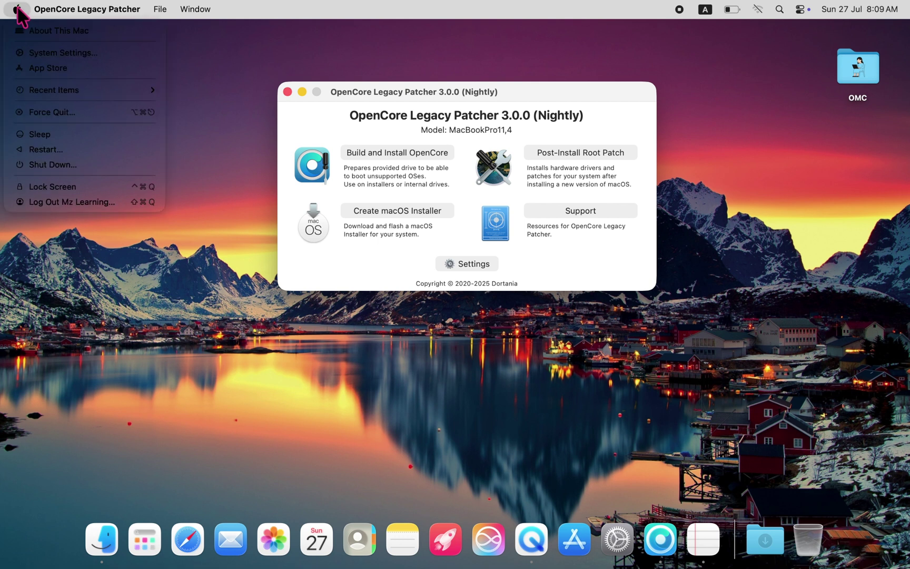
pyautogui.click(39, 31)
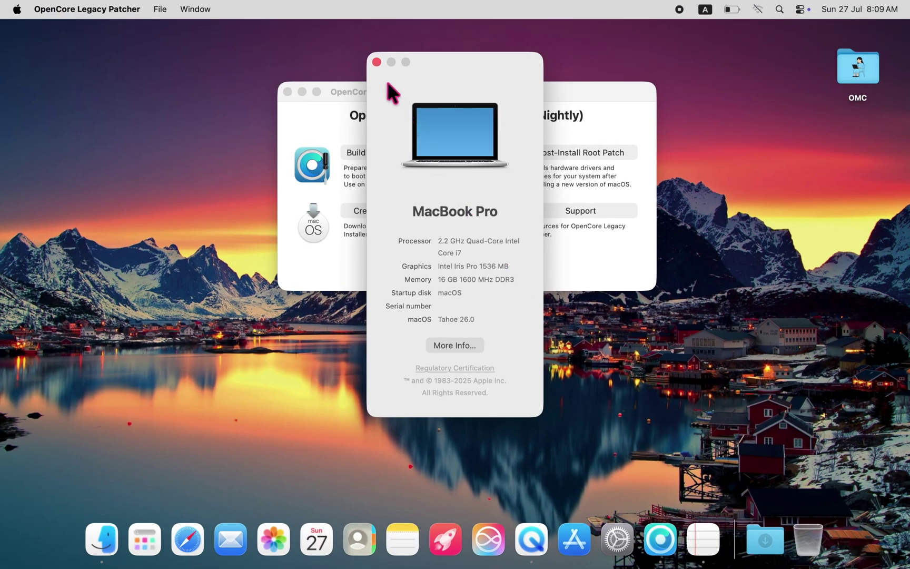
pyautogui.click(377, 62)
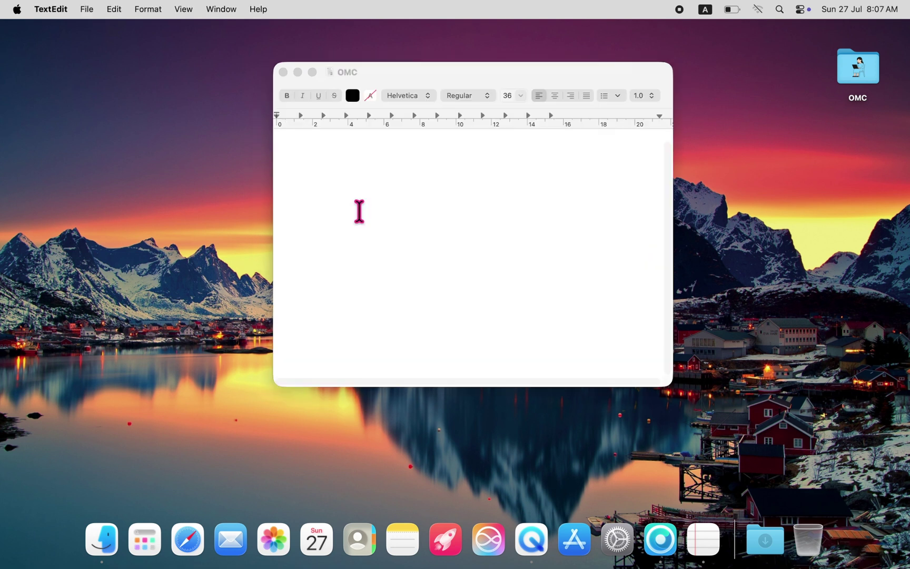
# Enter "Old Mac Computer" in the OMC TextEdit document and cycle through the running applications
pyautogui.write('Old Mac Computer')
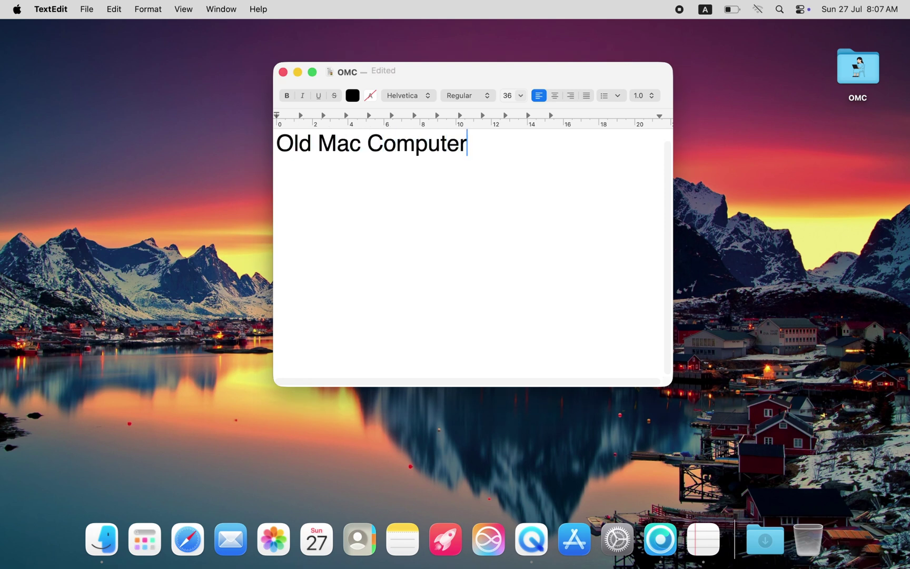
pyautogui.press('super+Tab')
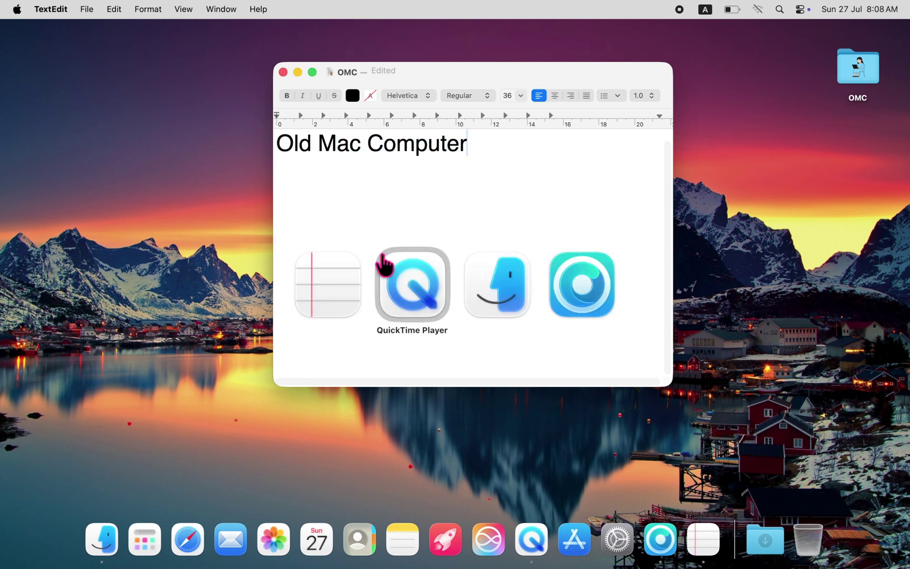
pyautogui.press('super+Tab')
pyautogui.press('super+Tab')
pyautogui.press('super+Tab')
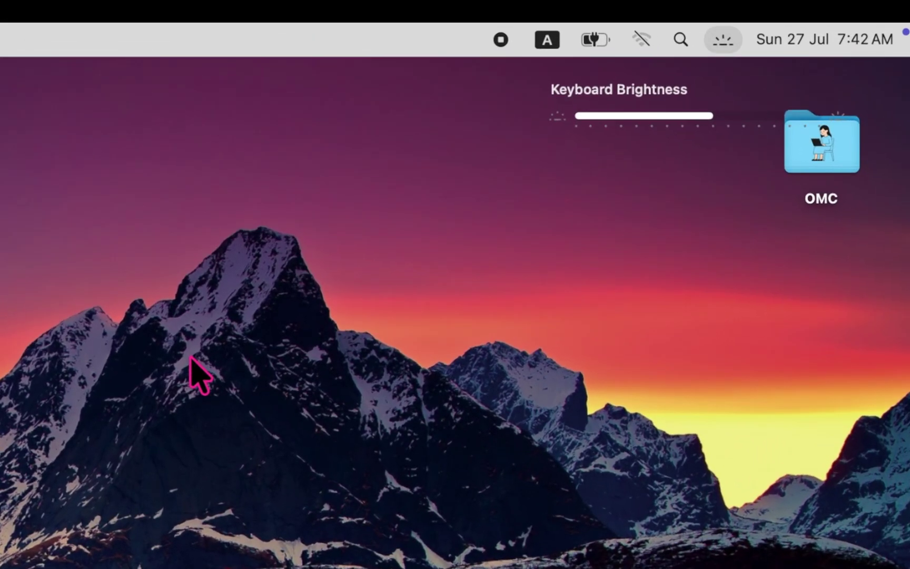
# Test the keyboard backlight and the display brightness by raising and lowering each of them
pyautogui.press('XF86KbdBrightnessUp')
pyautogui.press('XF86KbdBrightnessDown')
pyautogui.press('XF86MonBrightnessUp')
pyautogui.press('XF86MonBrightnessUp')
pyautogui.press('XF86MonBrightnessDown')
pyautogui.press('XF86MonBrightnessDown')
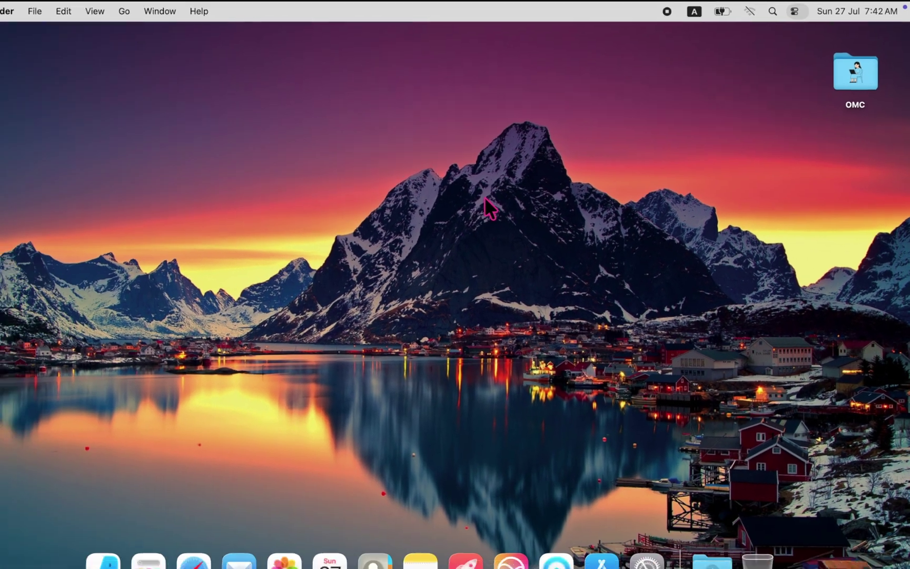
# Raise the Mac's sound volume by several levels
pyautogui.press('XF86AudioRaiseVolume')
pyautogui.press('XF86AudioRaiseVolume')
pyautogui.press('XF86AudioRaiseVolume')
pyautogui.press('XF86AudioRaiseVolume')
pyautogui.press('XF86AudioRaiseVolume')
pyautogui.press('XF86AudioRaiseVolume')
pyautogui.press('XF86AudioRaiseVolume')
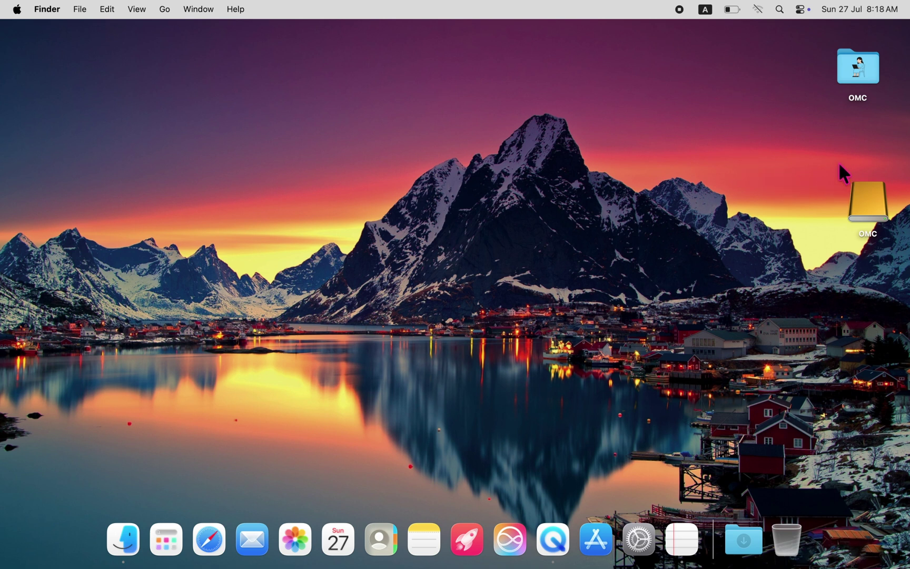
# Open the information window for the external OMC drive on the desktop
pyautogui.click(871, 195)
pyautogui.press('super+i')
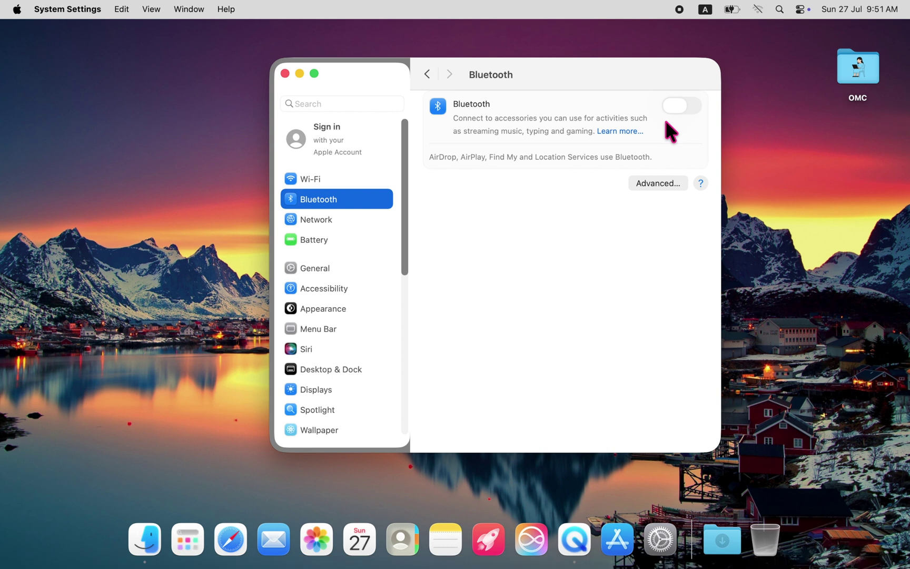
# Try the Bluetooth switch in System Settings and toggle Wi-Fi on and off repeatedly
pyautogui.click(691, 110)
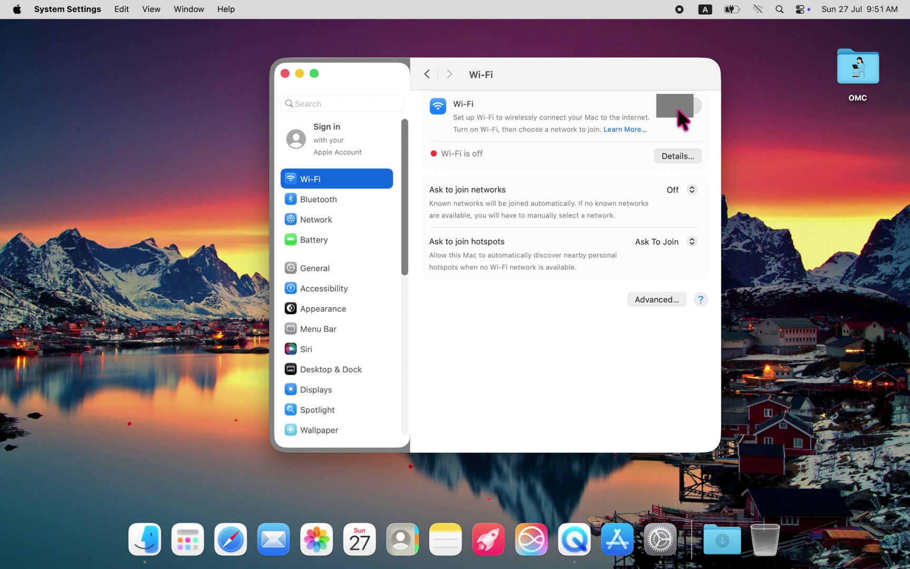
pyautogui.click(679, 111)
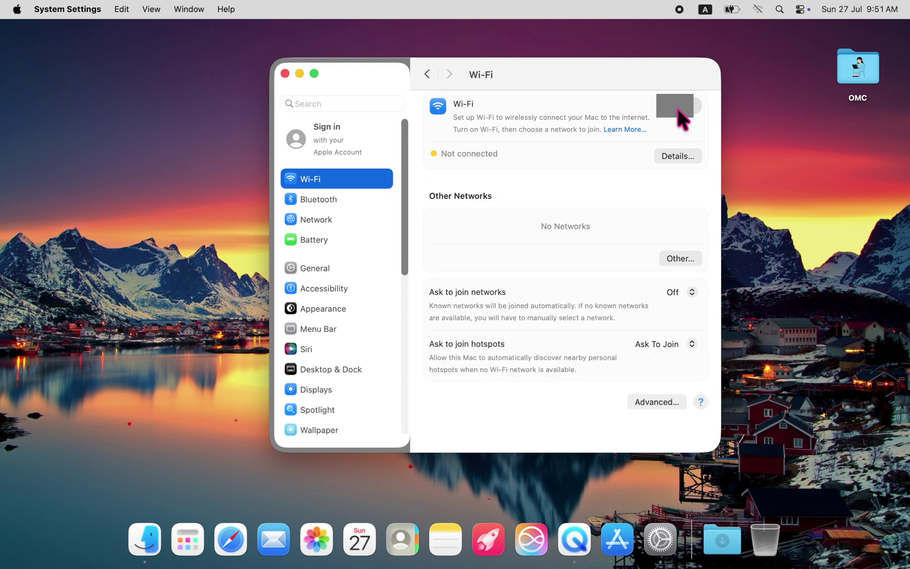
pyautogui.click(679, 110)
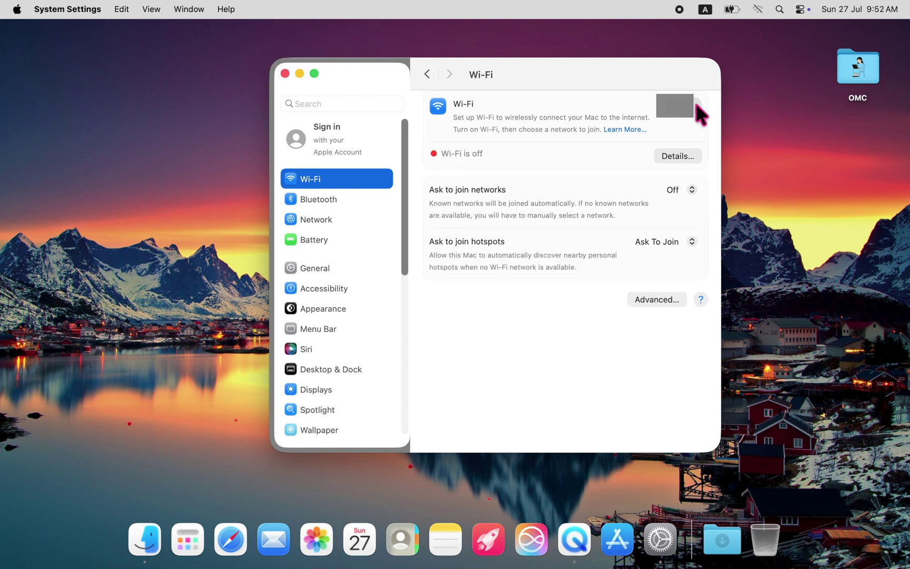
pyautogui.click(699, 105)
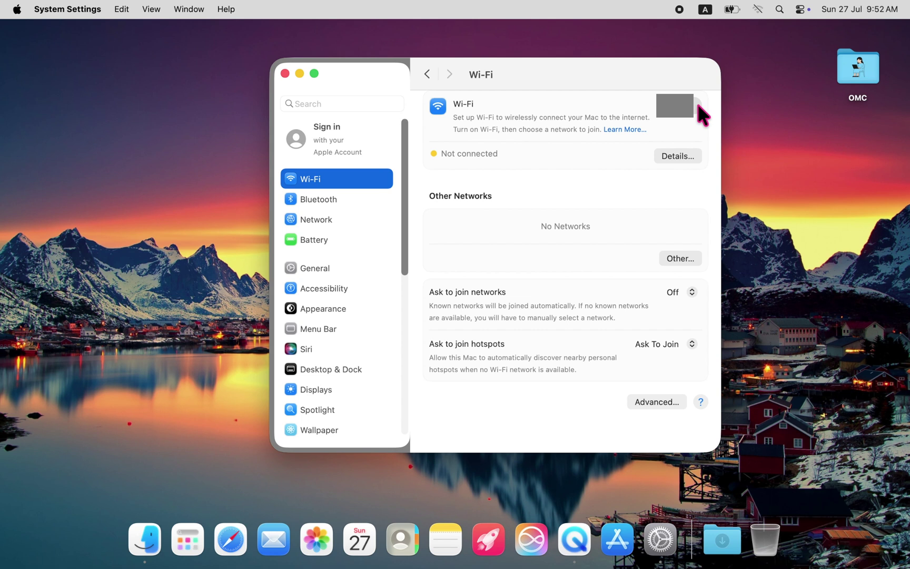
pyautogui.click(699, 107)
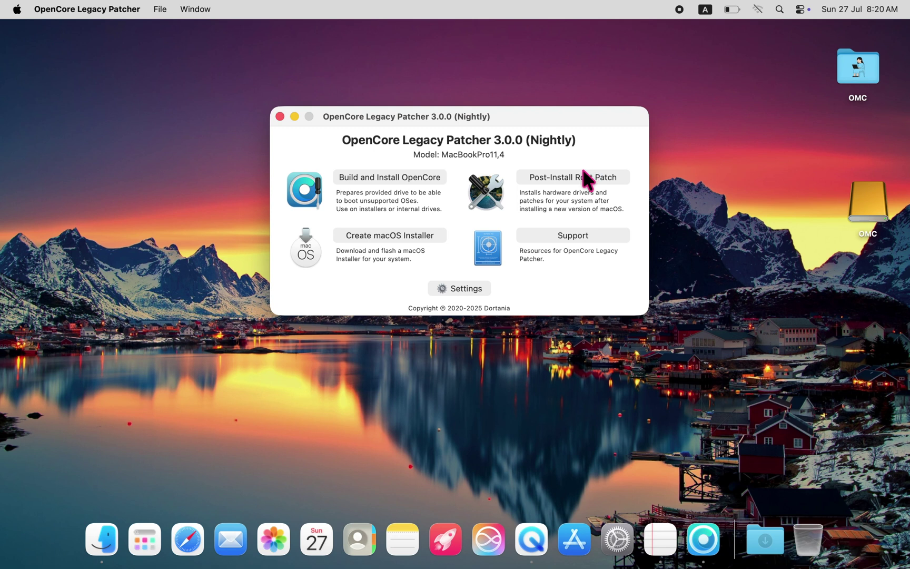
# Switch to OpenCore Legacy Patcher and open its Post-Install Root Patch function
pyautogui.click(582, 175)
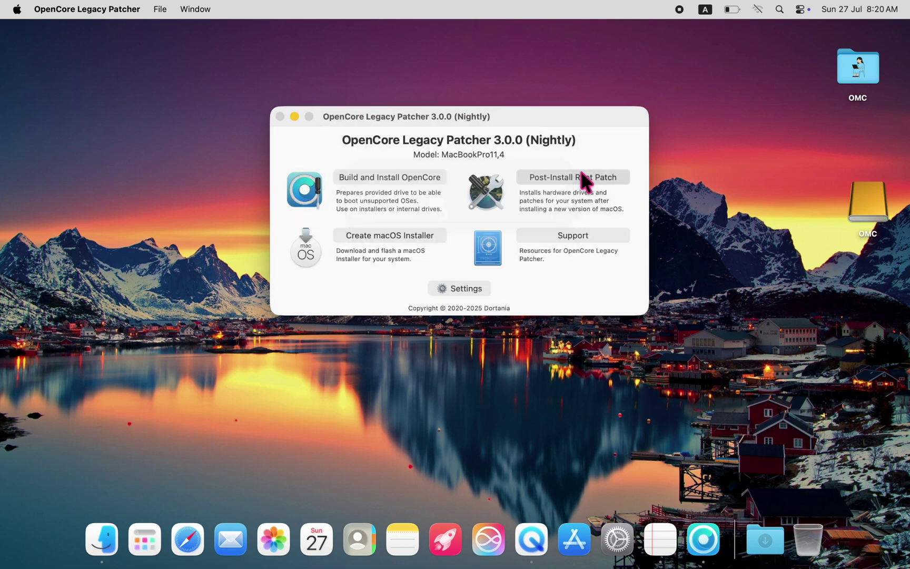